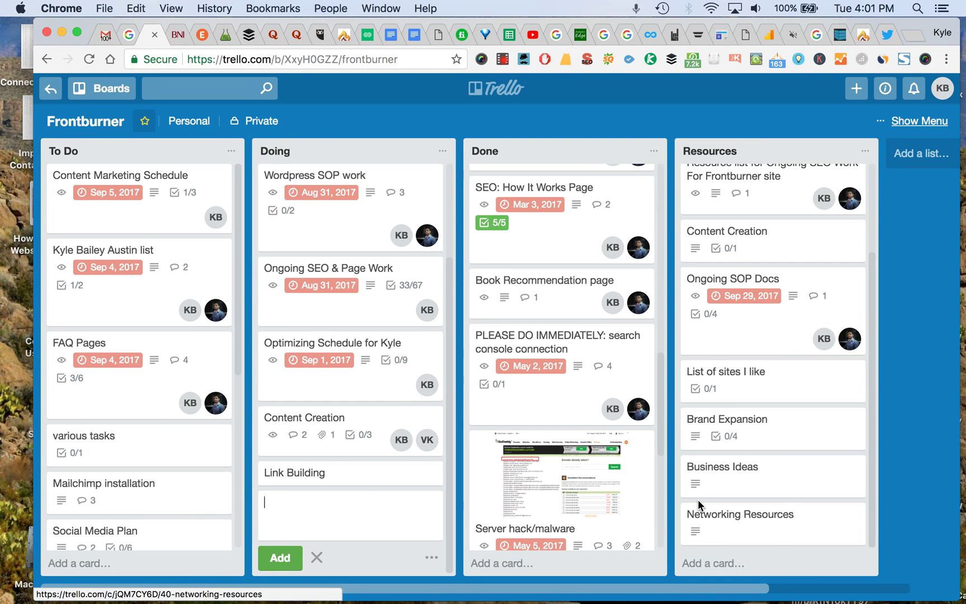
Open the Link Building card in Doing and start editing its empty description.
left_click(356, 475)
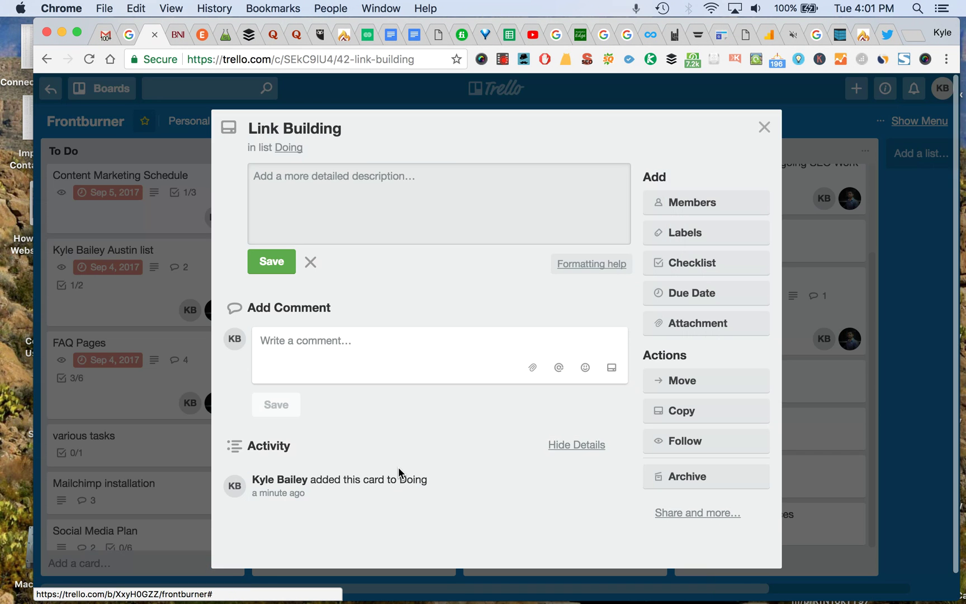
left_click(473, 188)
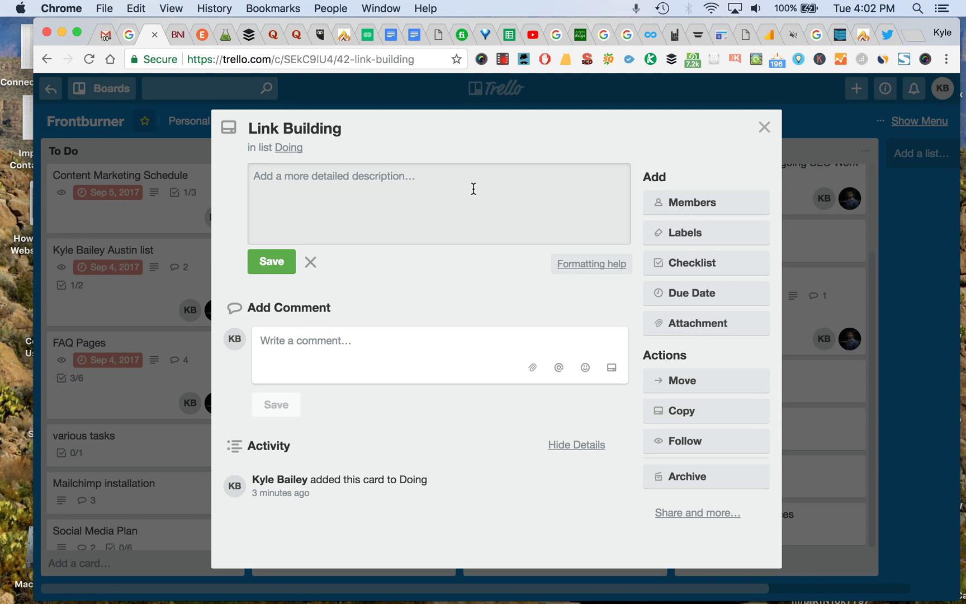
Add a bold 'Blog Comment List:' heading and paste the growthrocks.com blog comment link below it.
type("S")
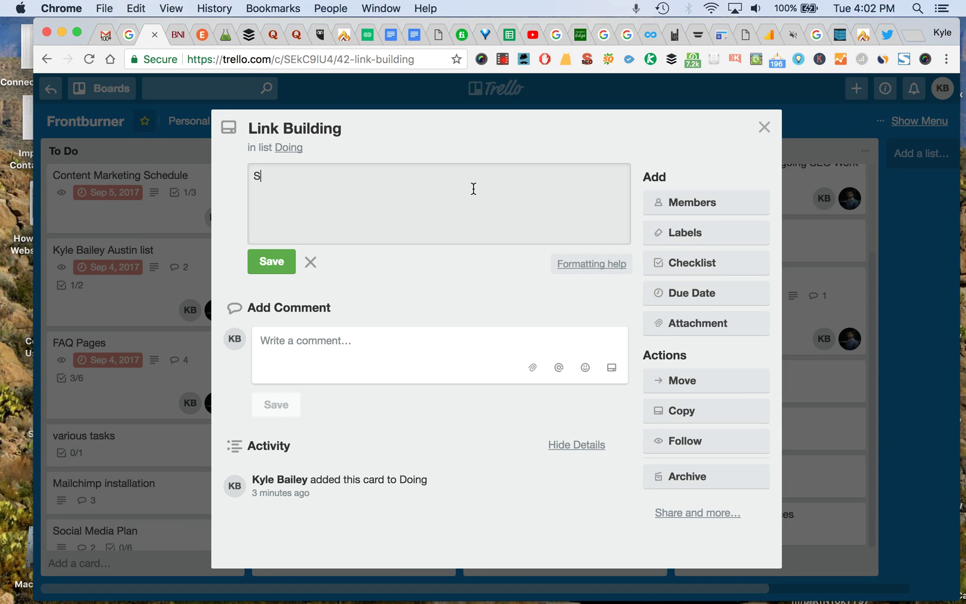
key("BackSpace")
type("**")
type("Blog Comment ")
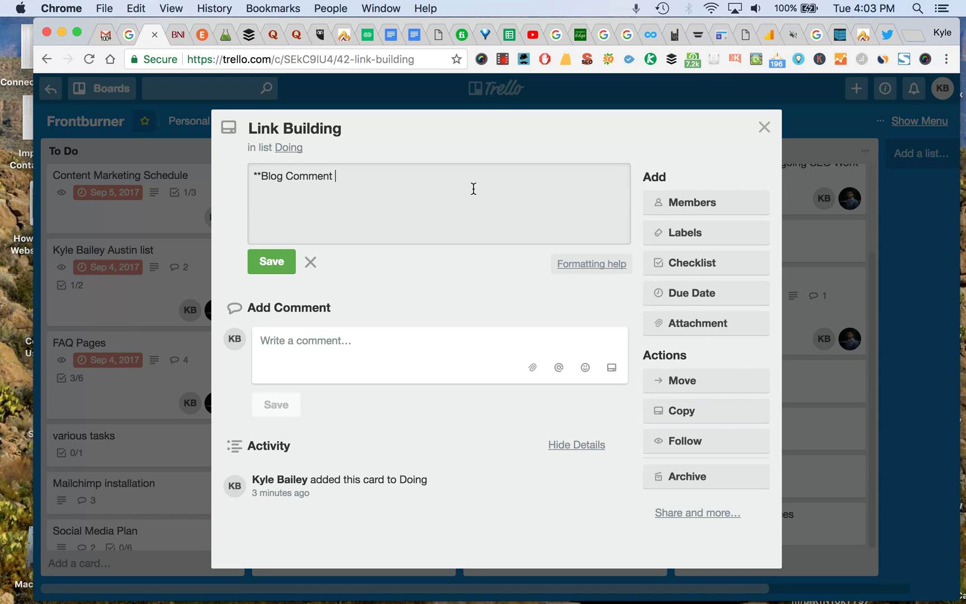
type("List:**")
key("Return")
key("Return")
type("https://growthrocks.com/blog/complete-guide-optimizing-content-seo/#comment-4452")
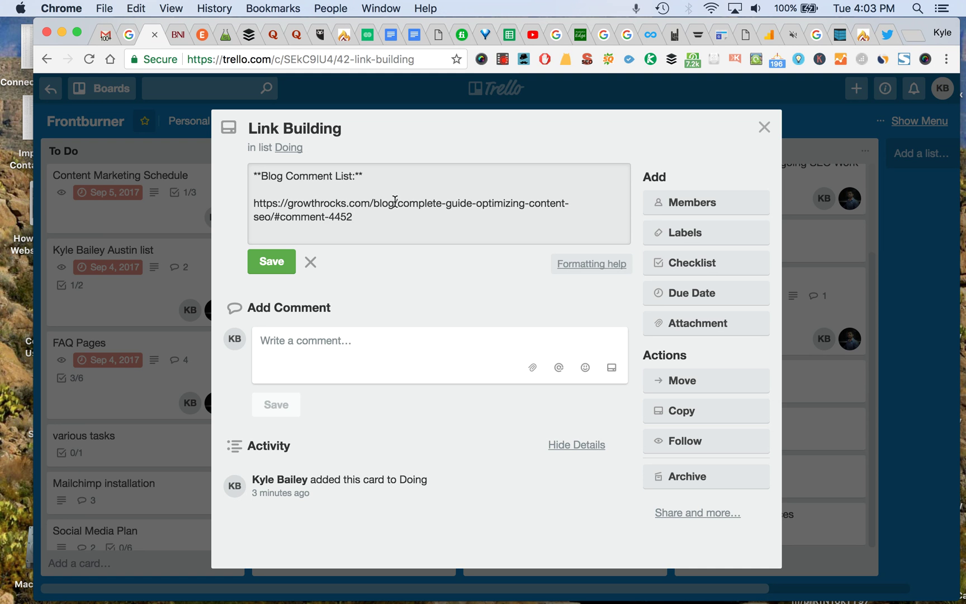
key("Return")
key("Return")
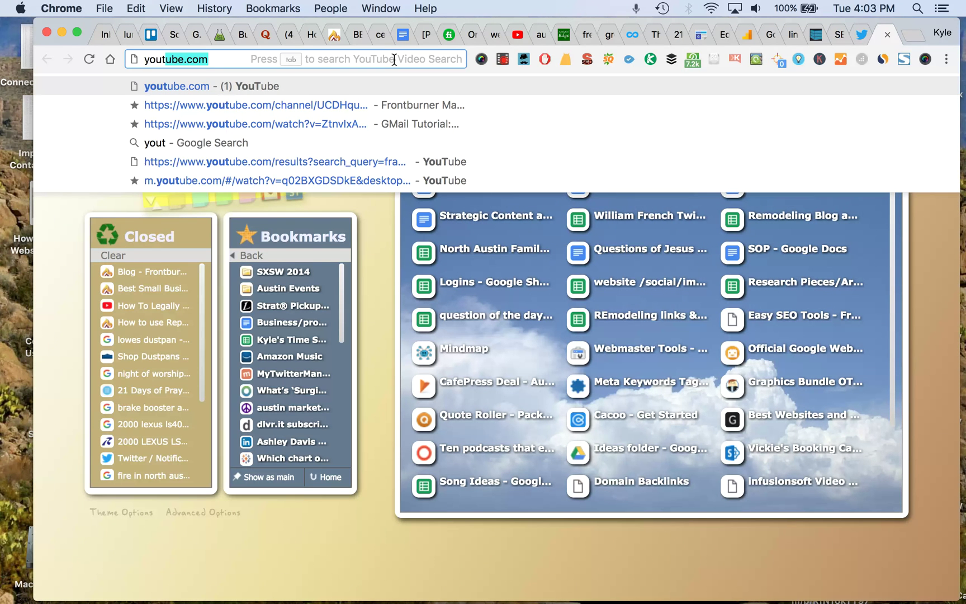
Copy the URL of the 'business books link work' YouTube playlist, then return to Trello.
key("Return")
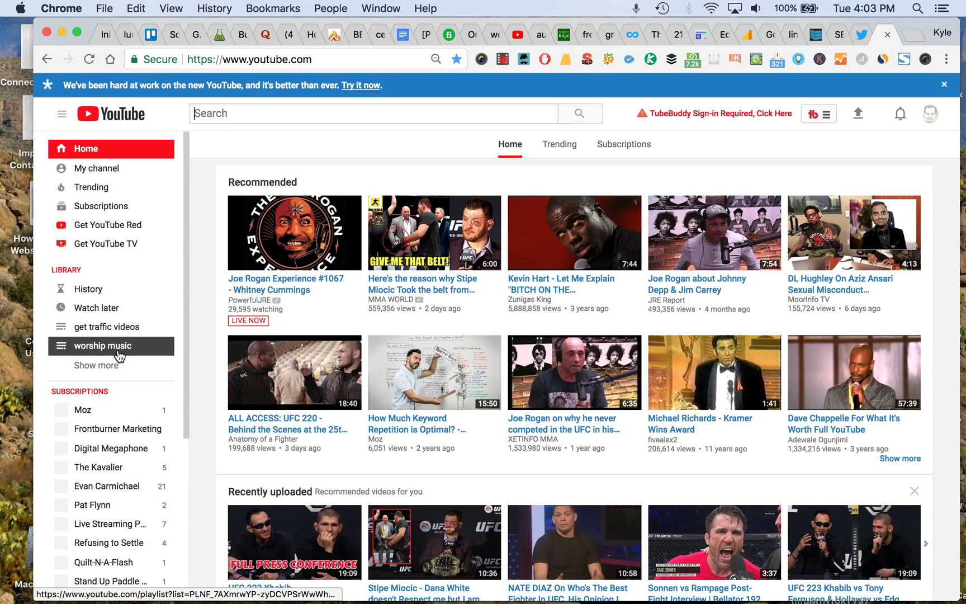
left_click(112, 366)
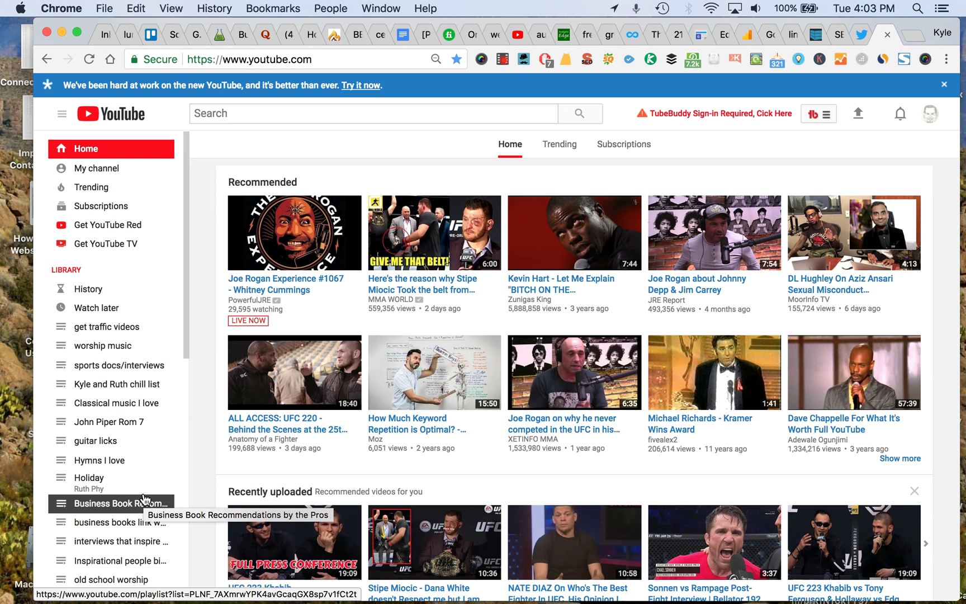
left_click(135, 522)
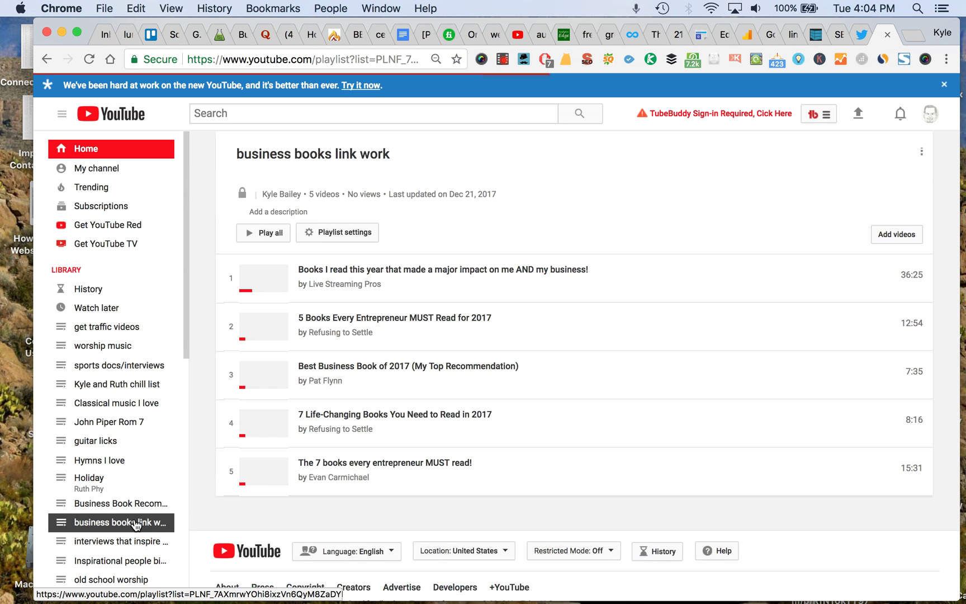
left_click(398, 55)
key("super+c")
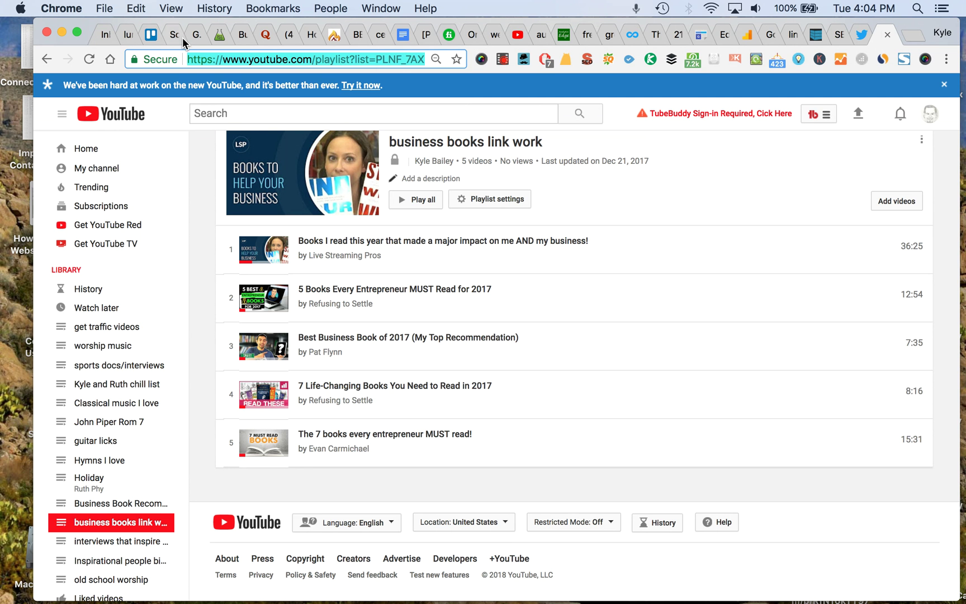
left_click(149, 35)
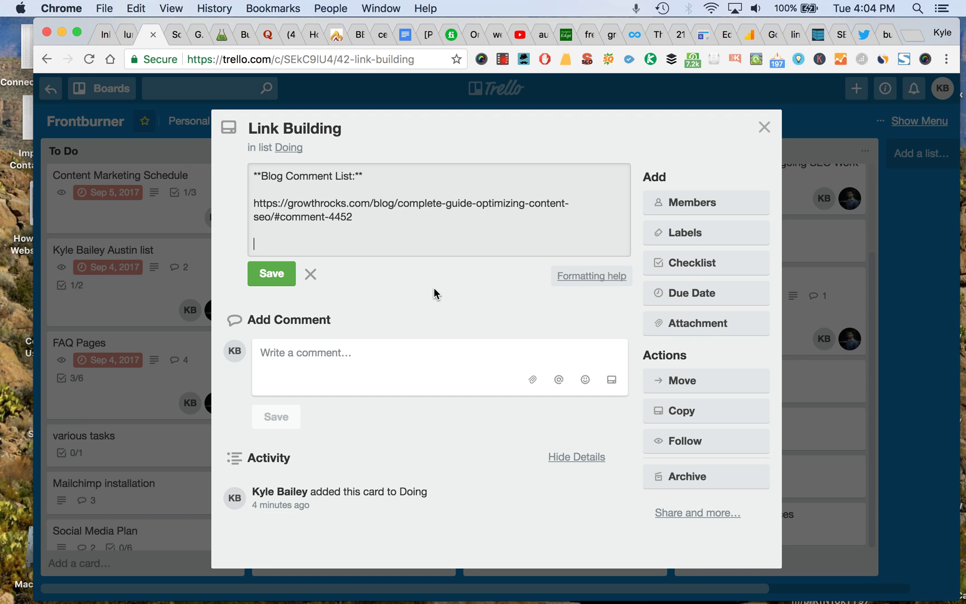
Add the bold heading 'Business book recommendation YT Comment work:' with a blank line beneath.
type("Business book recommendation")
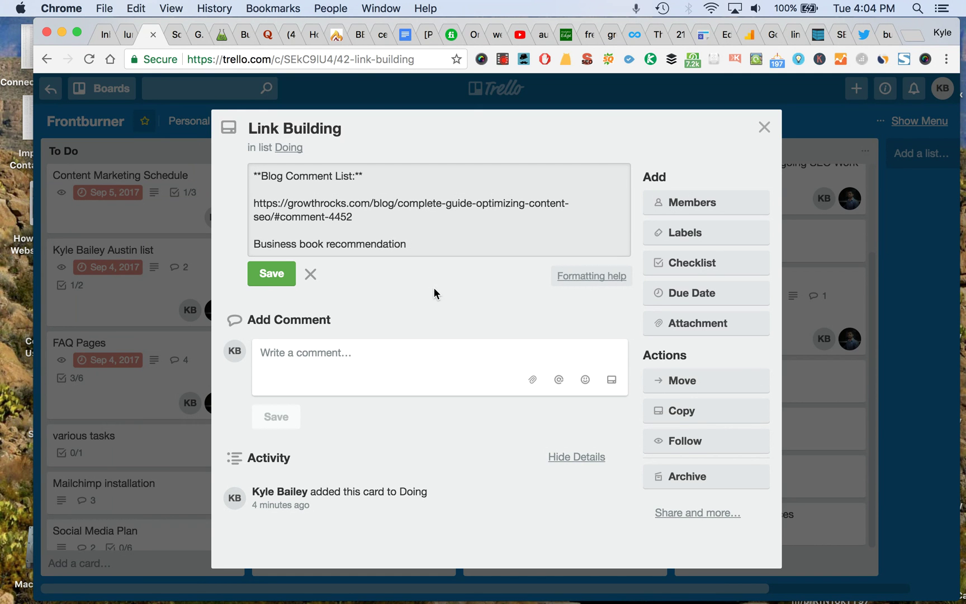
type(" YT Comment work:**")
key("super+Left")
type("**")
key("super+Right")
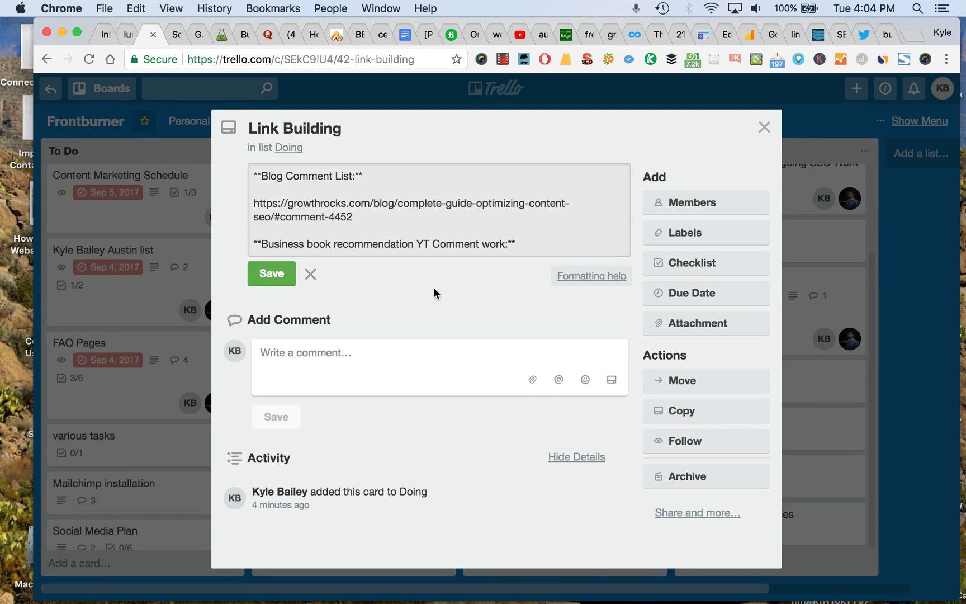
key("Return")
key("Return")
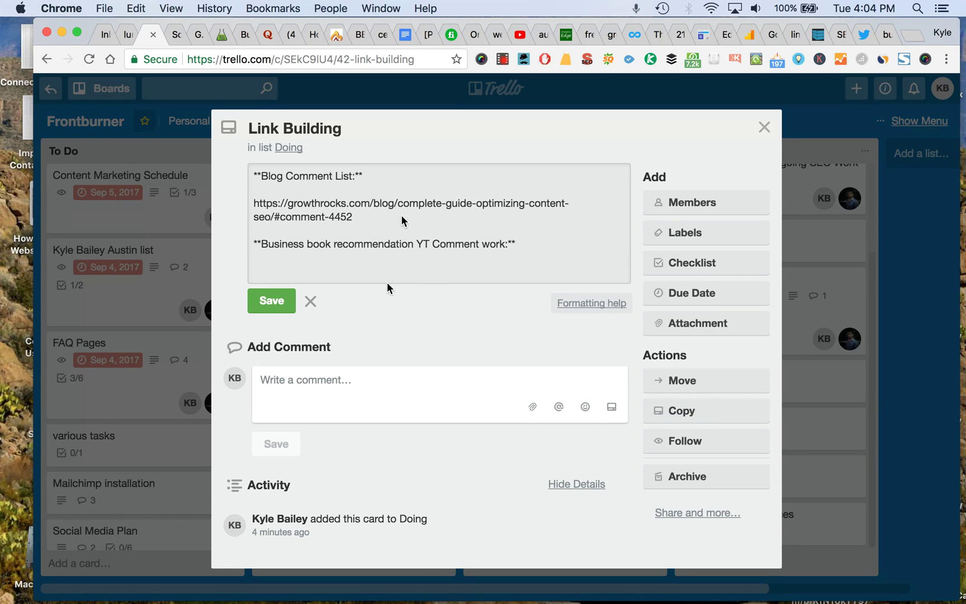
Paste the YouTube playlist link under the heading and save the description.
left_click(886, 35)
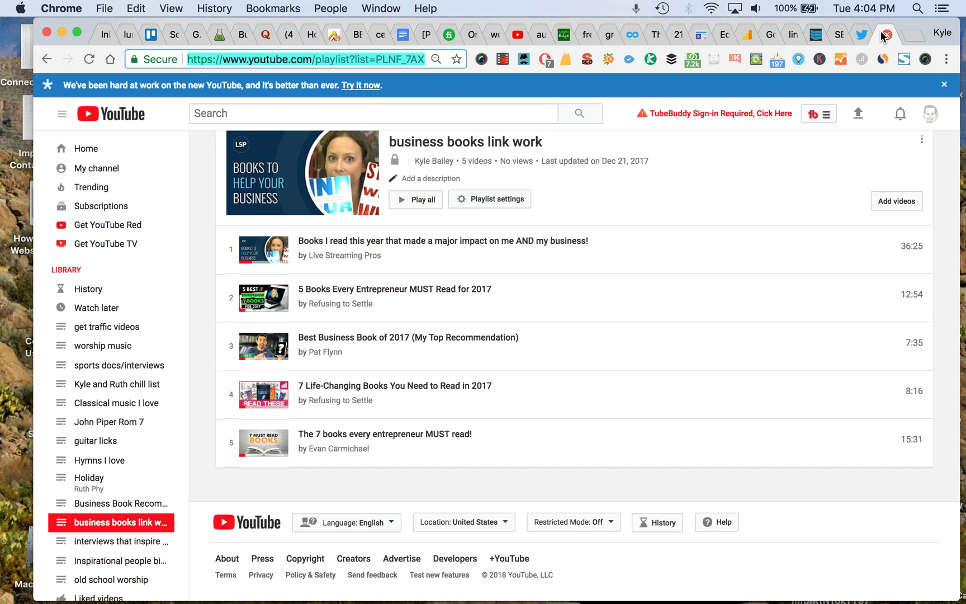
key("super+c")
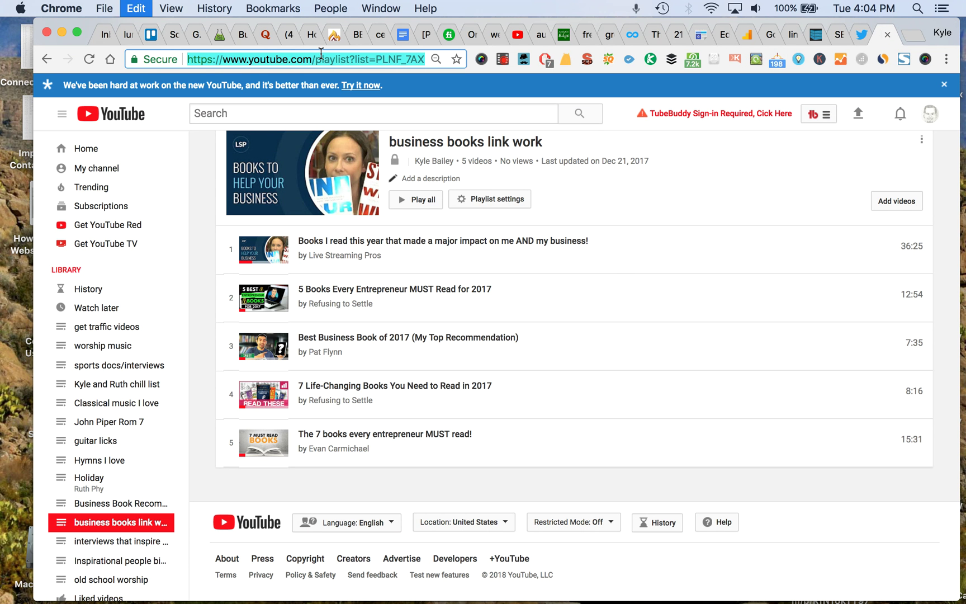
left_click(144, 36)
key("super+v")
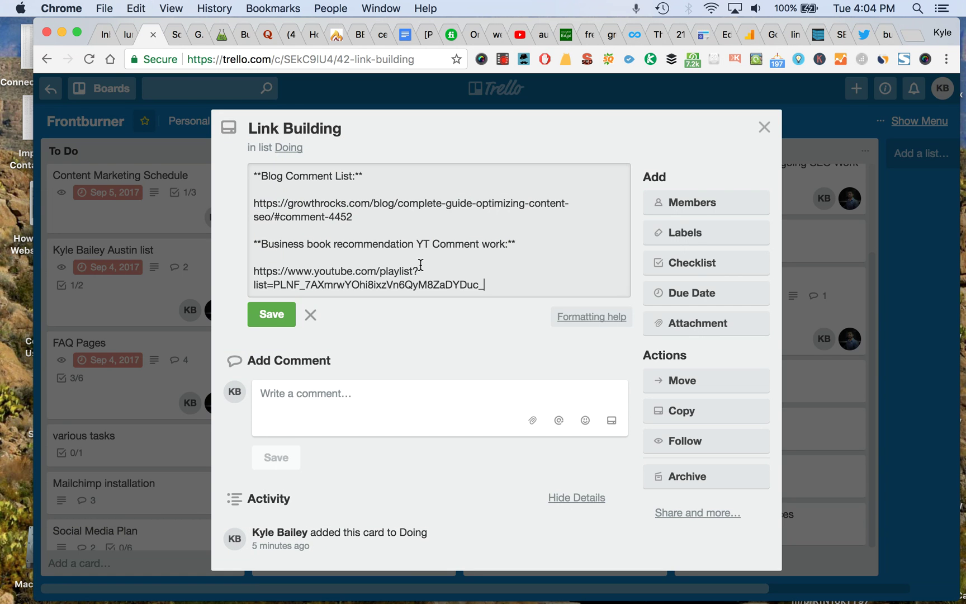
left_click(272, 316)
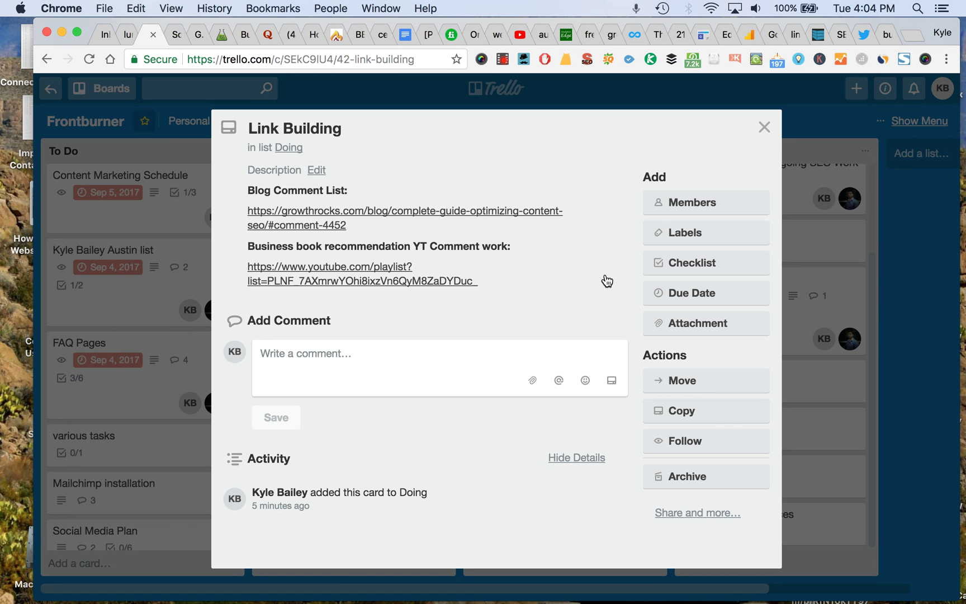
Set the card's due date to January 26 at 12:00 PM and close the card.
left_click(732, 299)
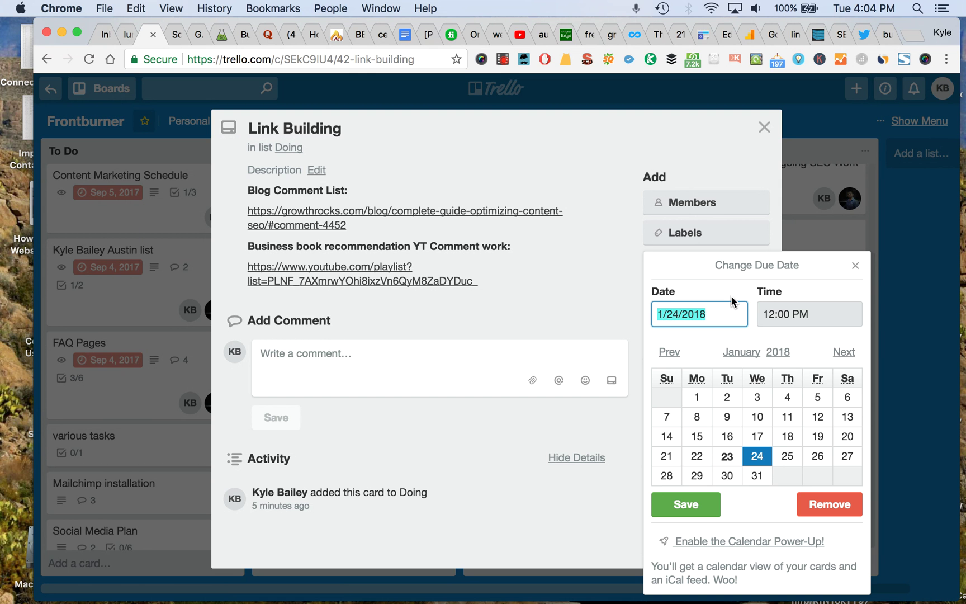
left_click(816, 458)
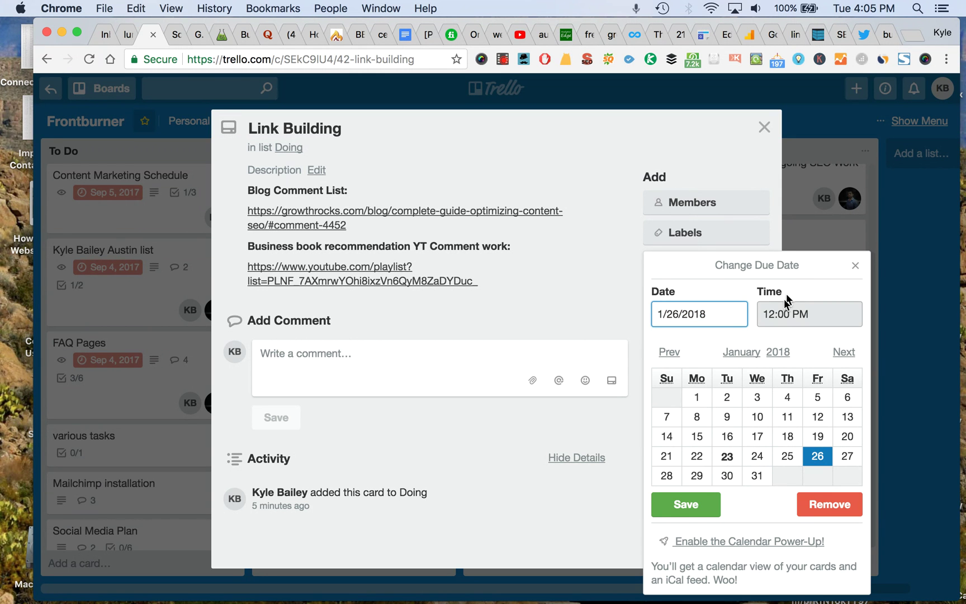
left_click(664, 505)
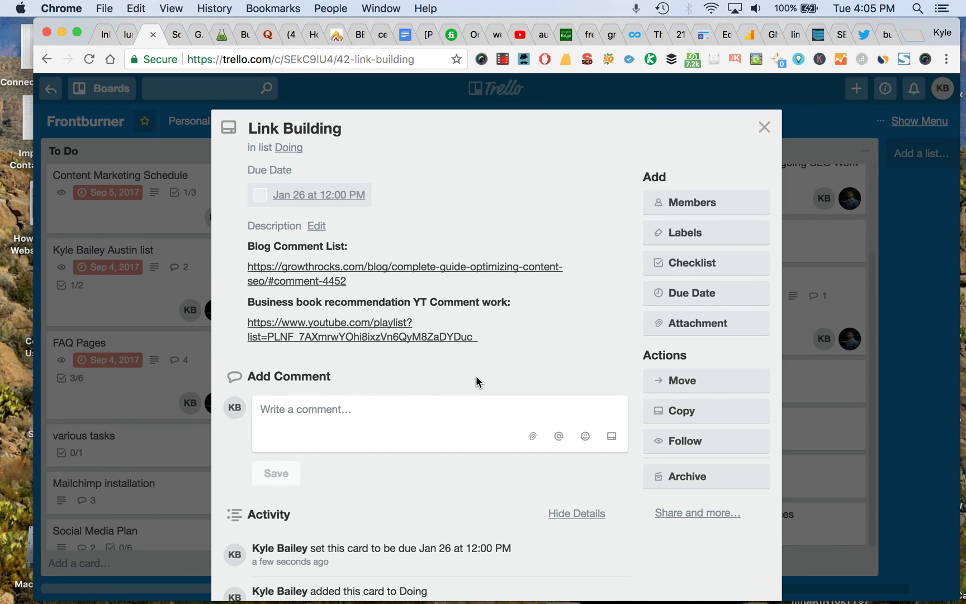
left_click(934, 335)
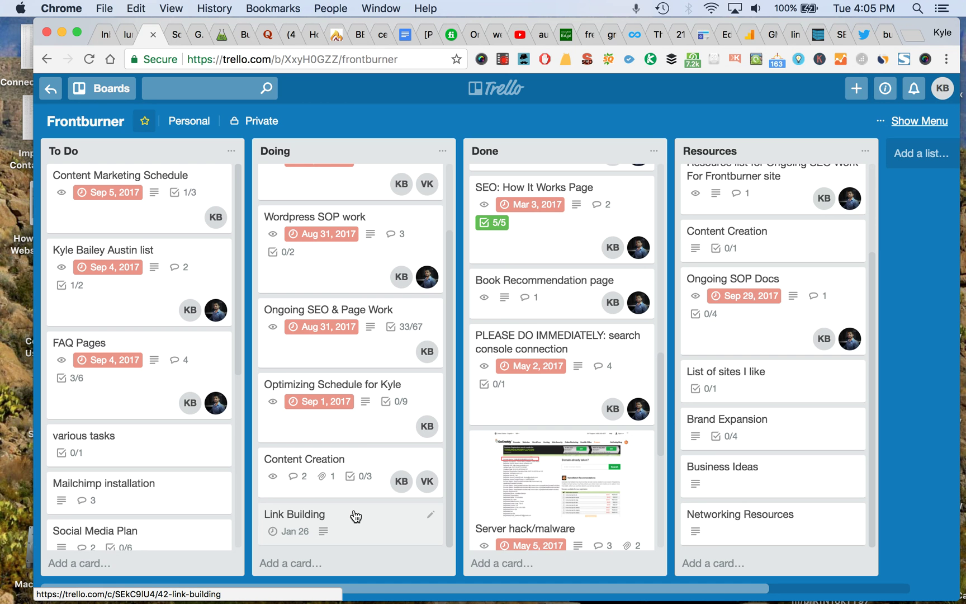
Drag the Link Building card to the top of the Doing list.
left_click_drag(355, 515, 346, 162)
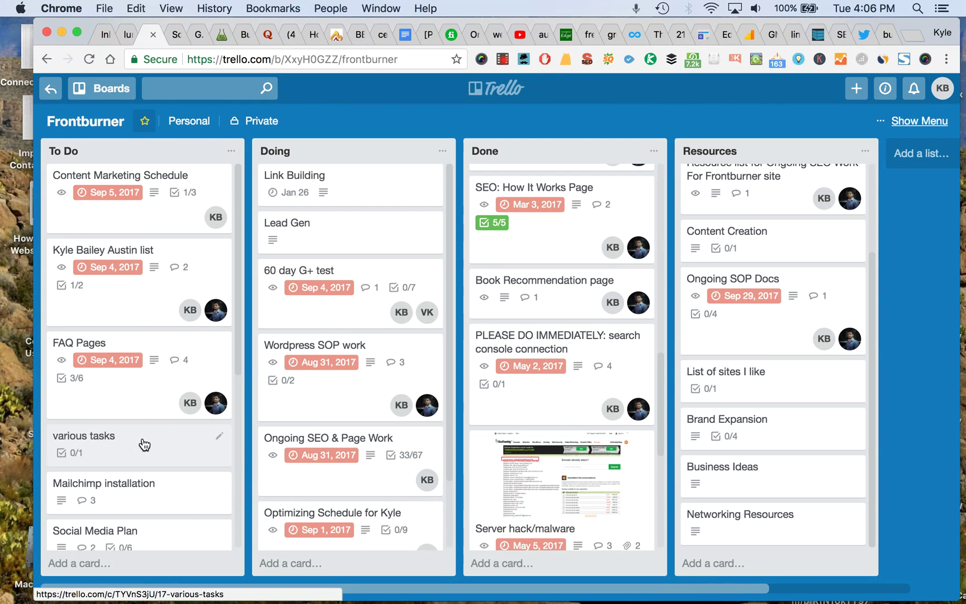
left_click(274, 11)
scroll(328, 218, "down", 8)
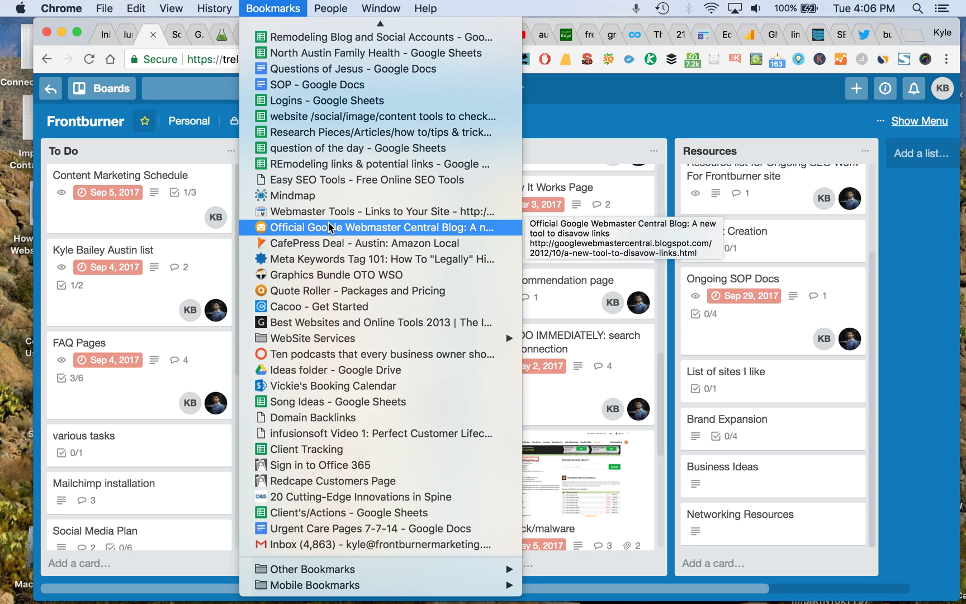
scroll(328, 222, "up", 8)
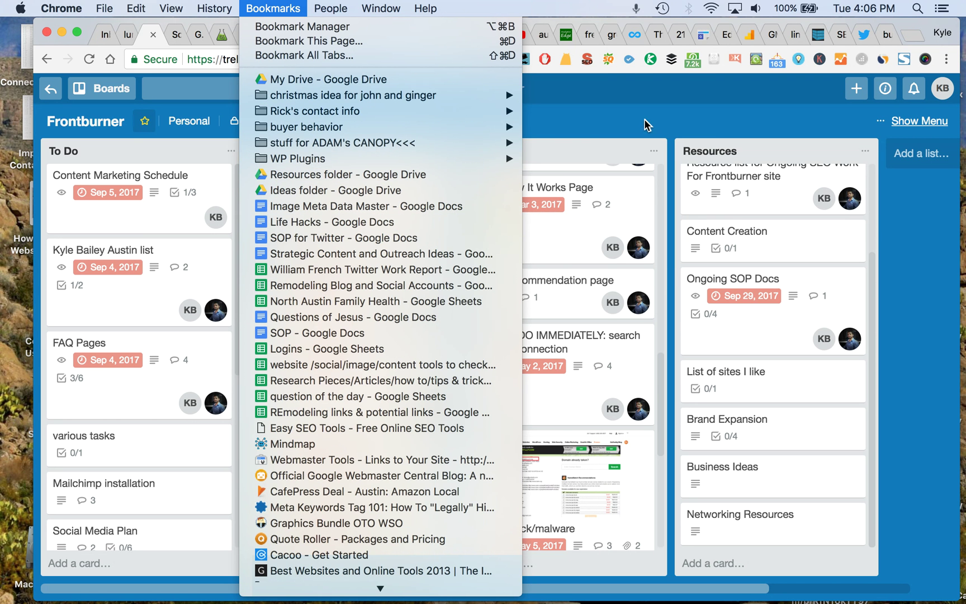
left_click(596, 108)
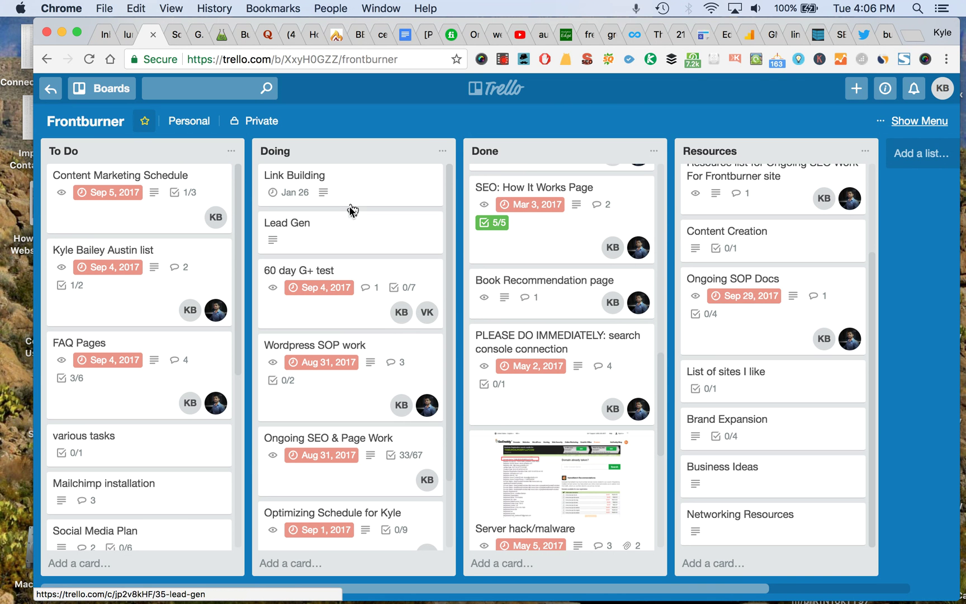
left_click(366, 188)
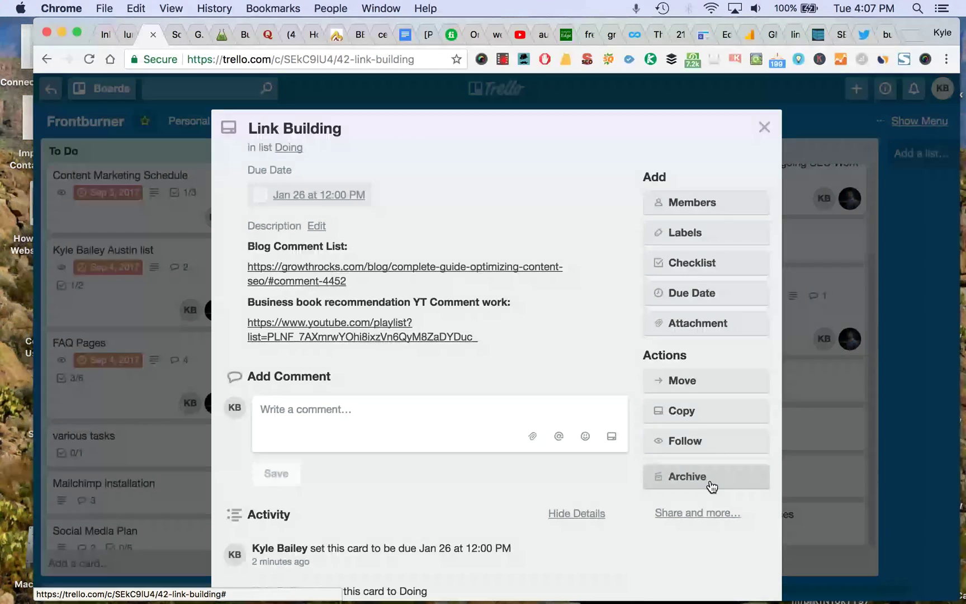
left_click(808, 450)
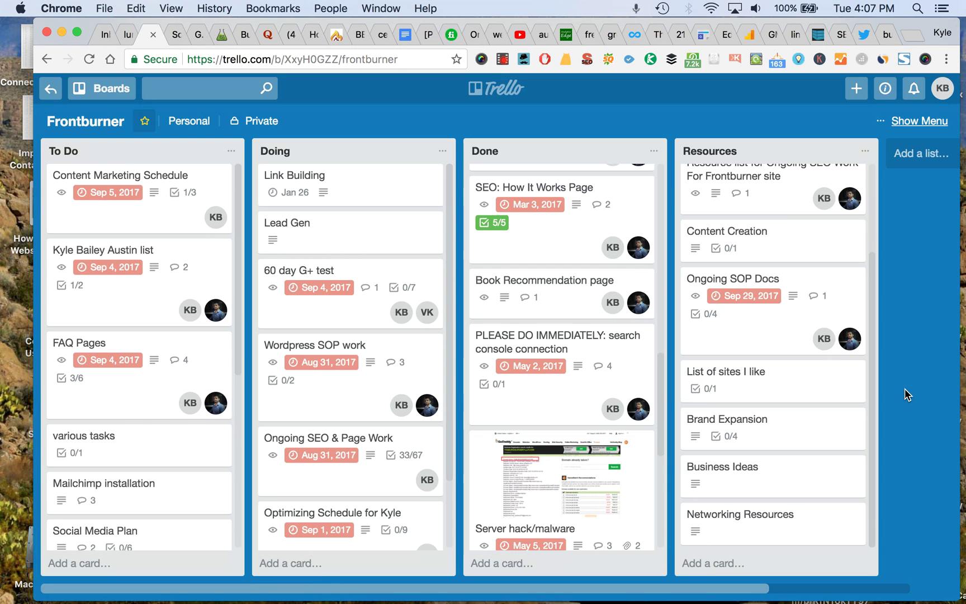